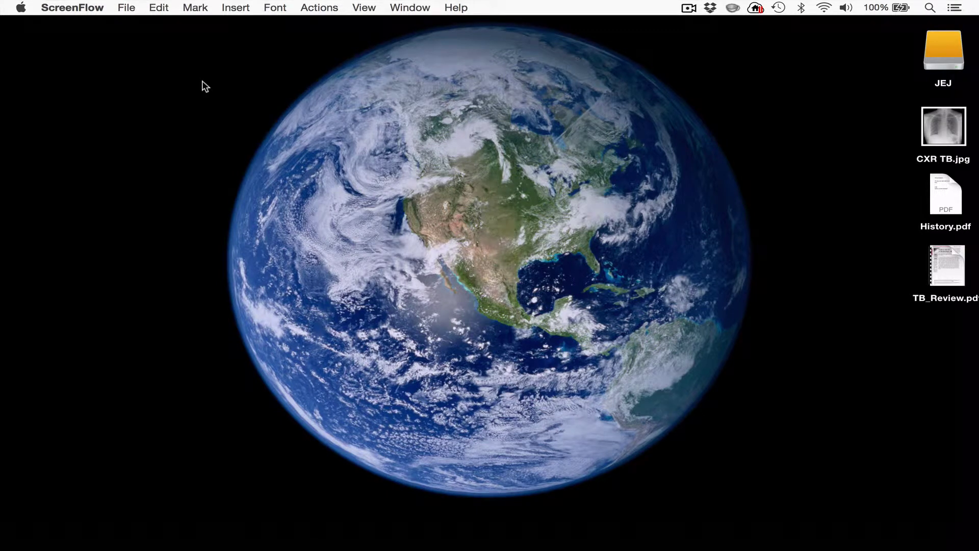
- Preview the chest X-ray image, History.pdf and TB_Review.pdf, closing each one
double_click(939, 123)
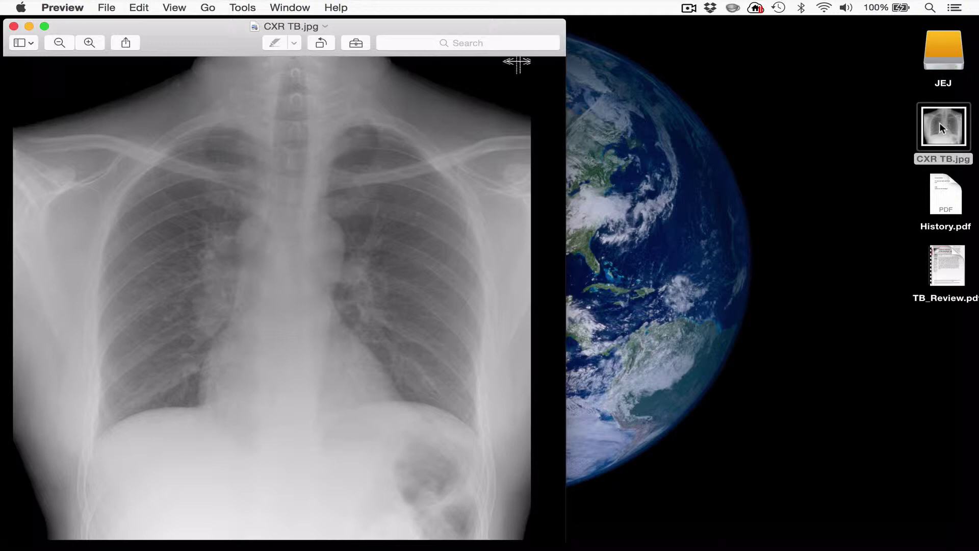
left_click(14, 26)
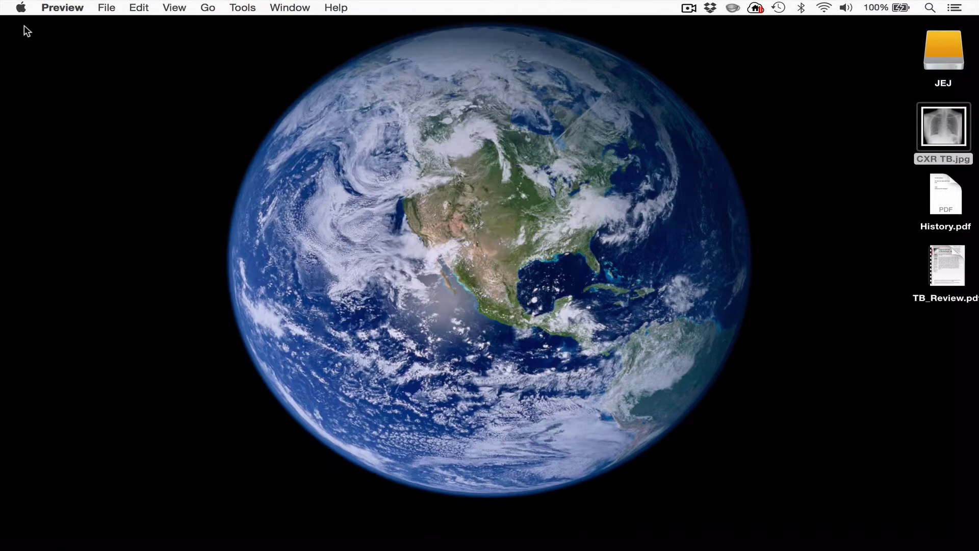
double_click(942, 204)
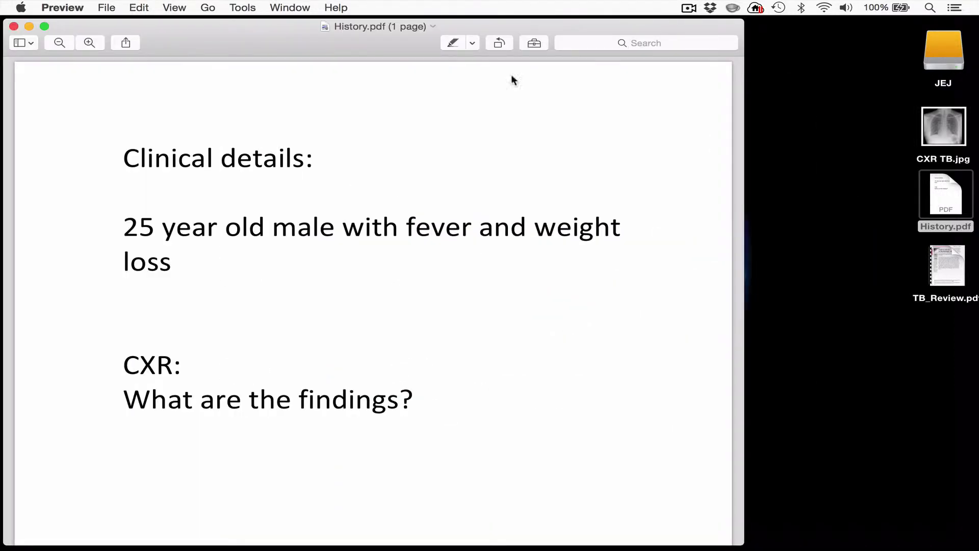
left_click(13, 27)
mouse_move(930, 274)
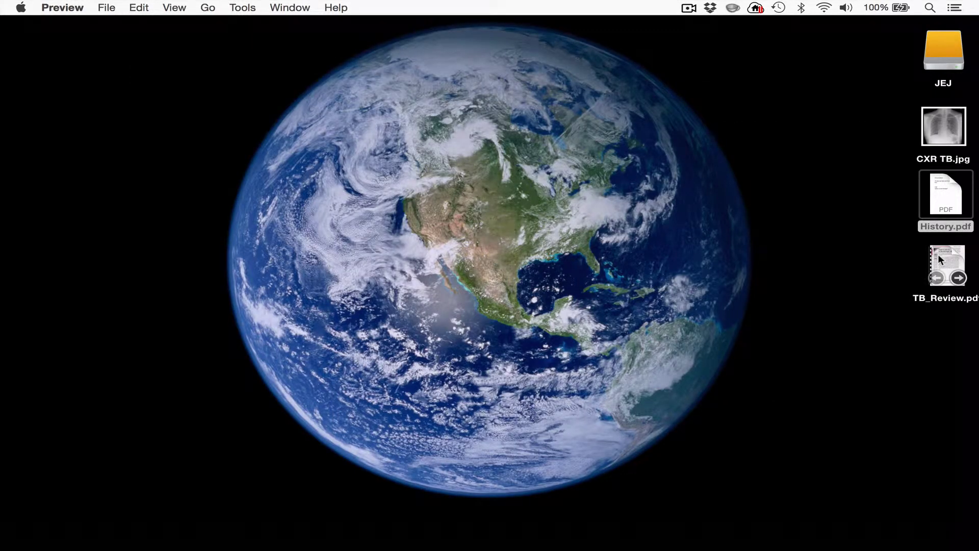
double_click(938, 257)
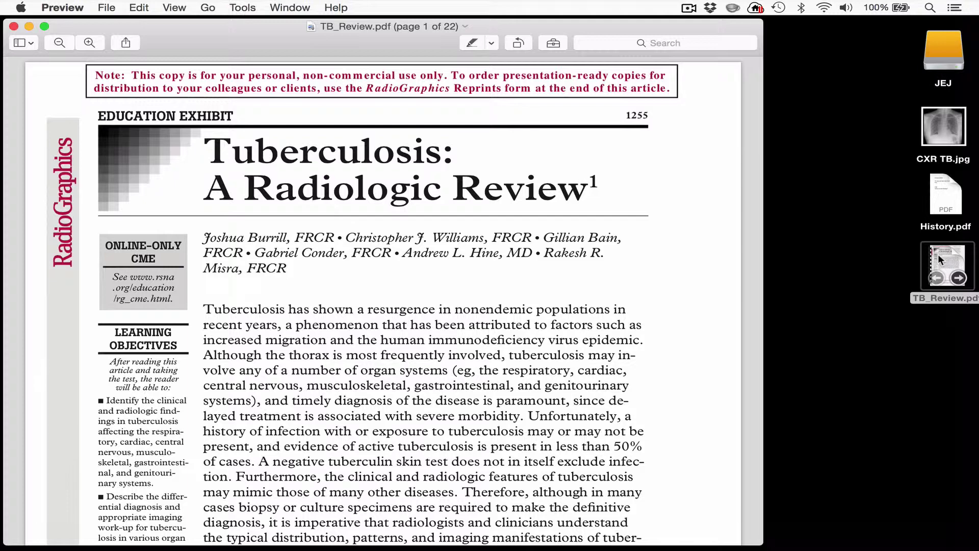
left_click(13, 26)
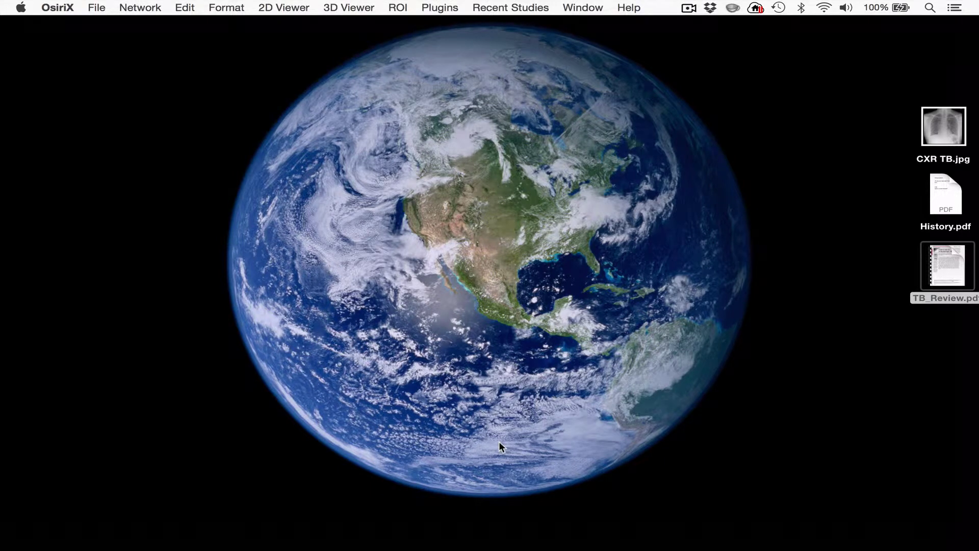
- Launch OsiriX from the Dock and open Plugins > Plugins Manager
mouse_move(525, 549)
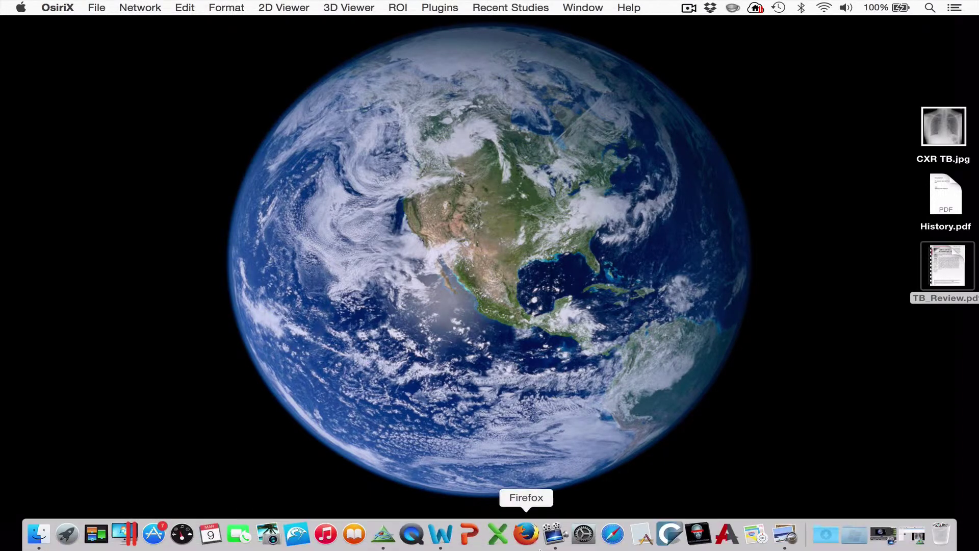
left_click(386, 541)
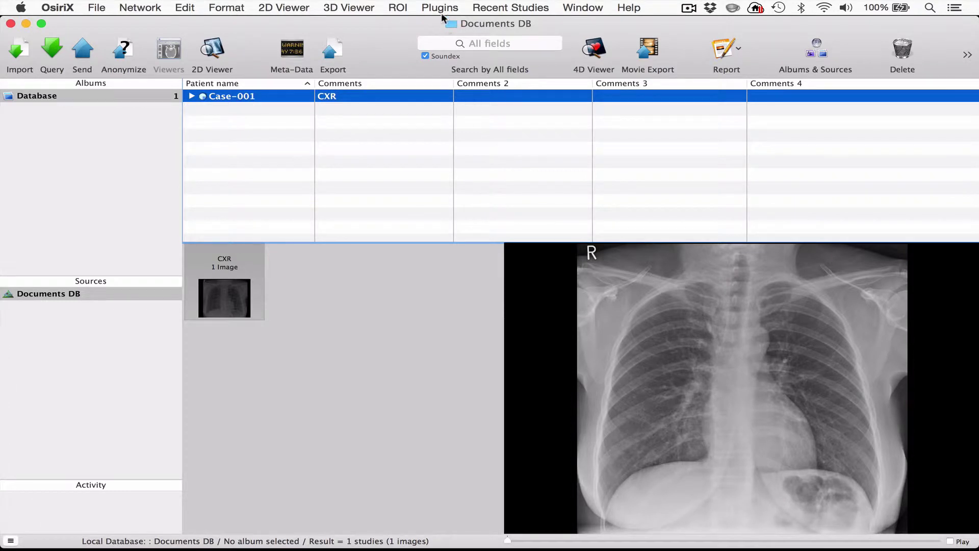
left_click(438, 9)
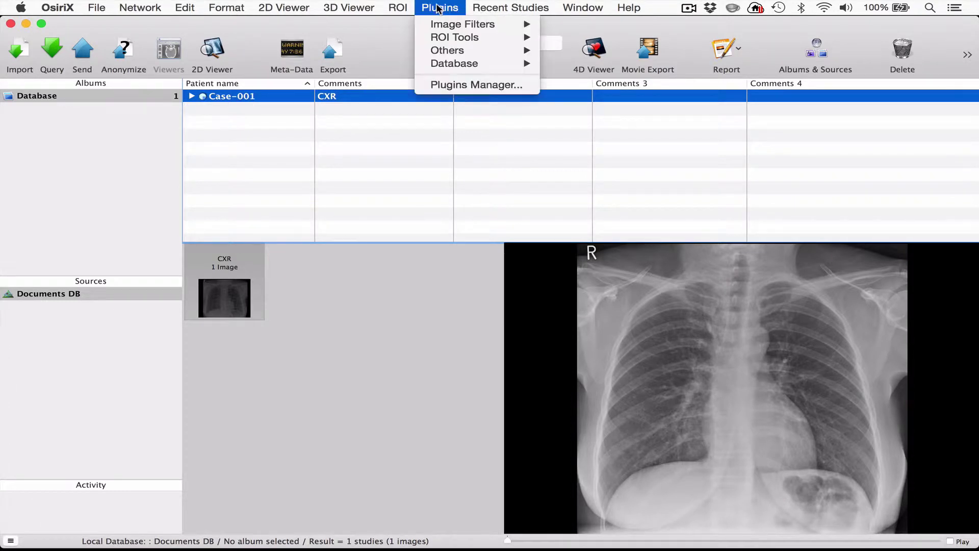
mouse_move(439, 66)
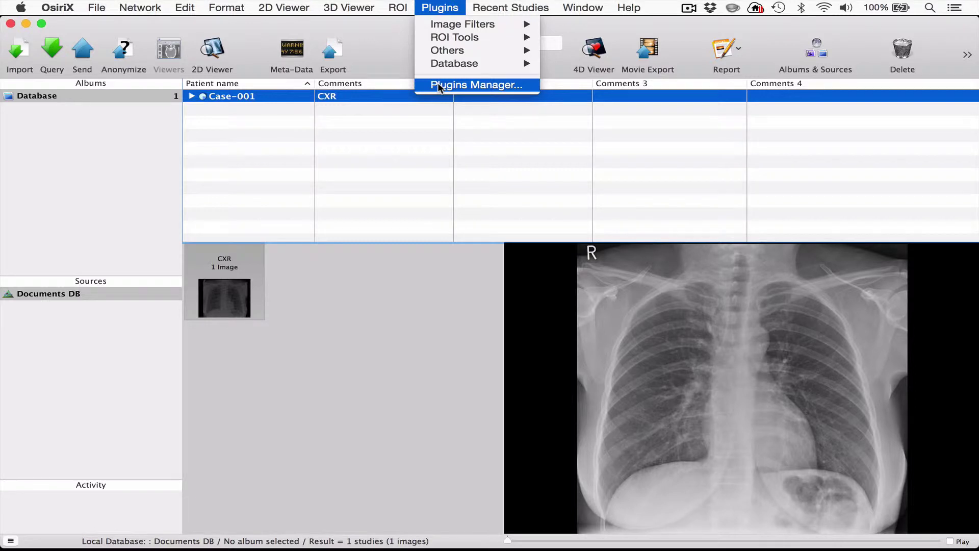
left_click(437, 85)
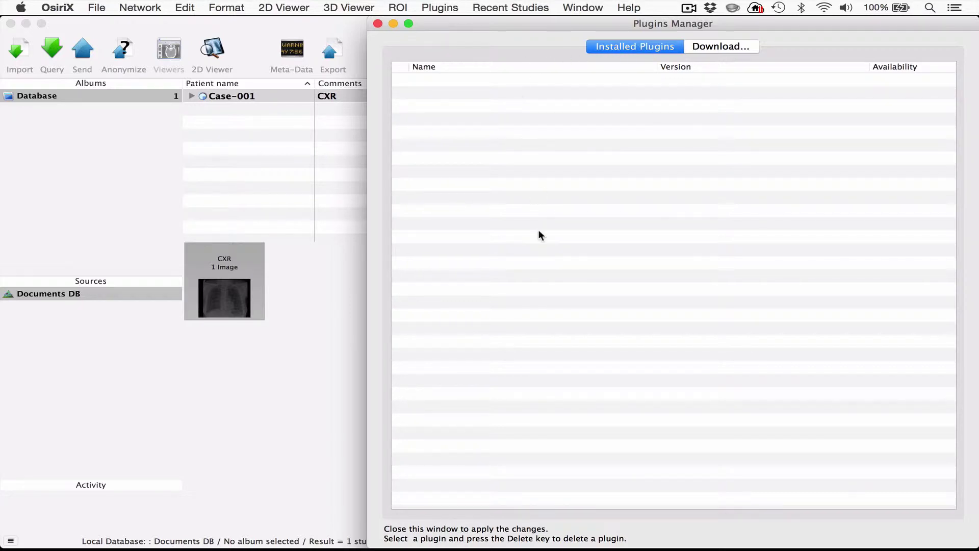
- Switch to the Download page and expand the Available plugins popup menu
left_click(708, 48)
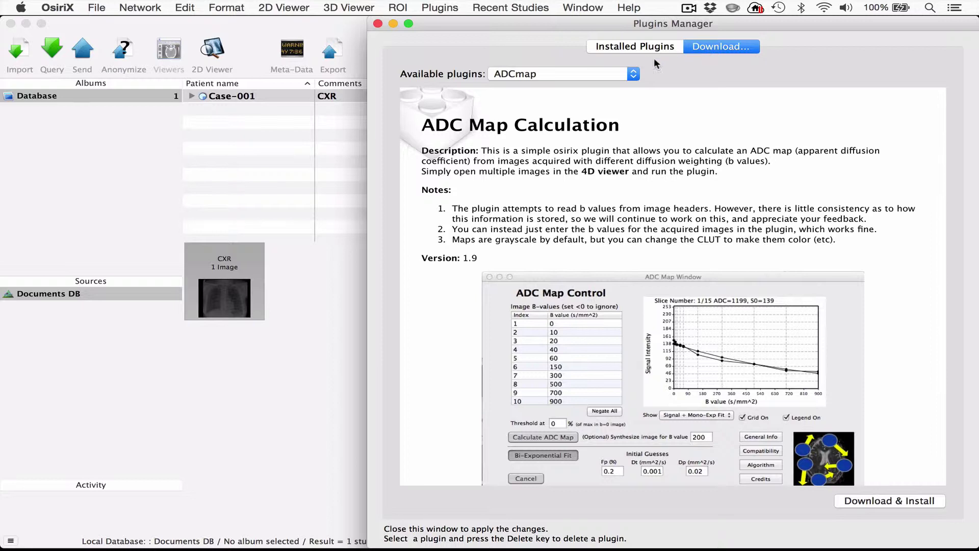
left_click(633, 75)
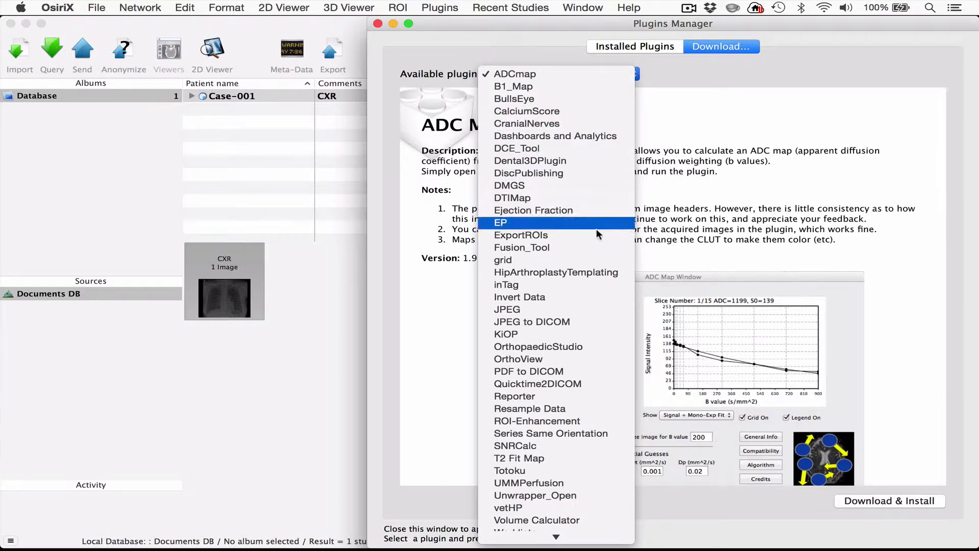
- Install the JPEG to DICOM 1.8 plugin, confirming the restart notice and authorizing with the admin password
left_click(585, 320)
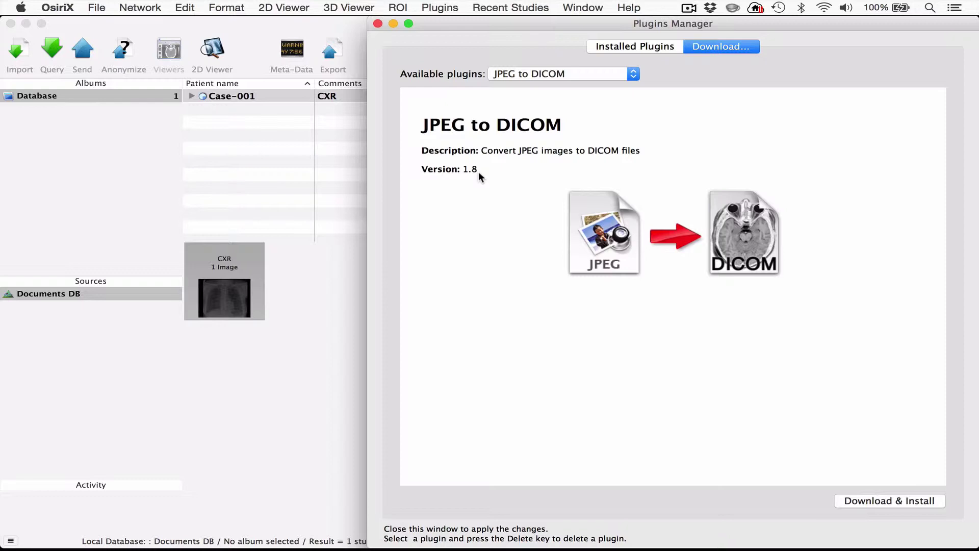
left_click(857, 500)
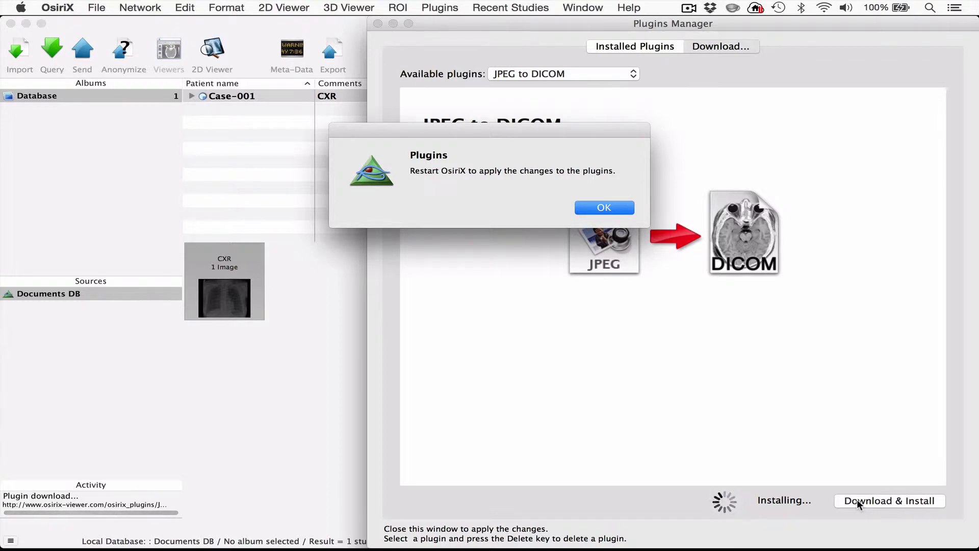
left_click(597, 207)
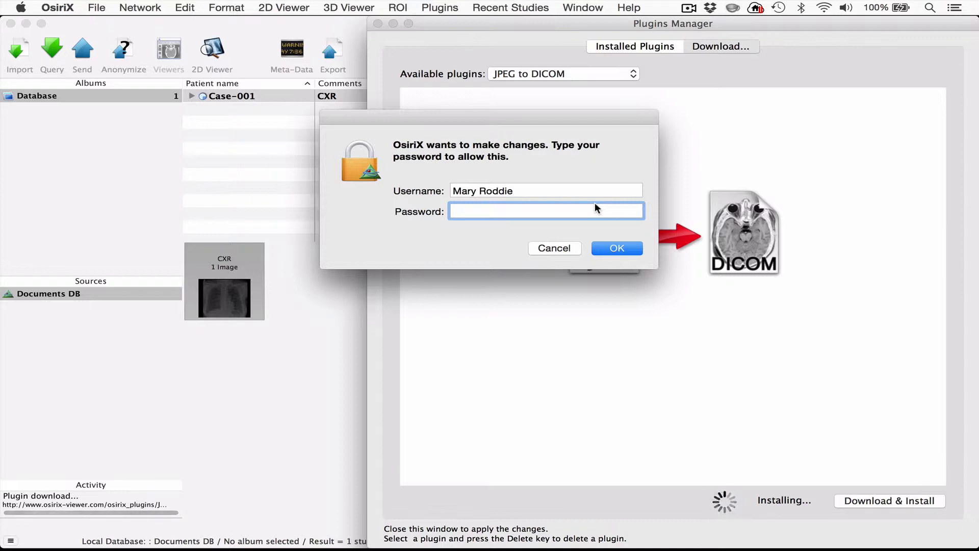
type("•••••••••")
left_click(616, 248)
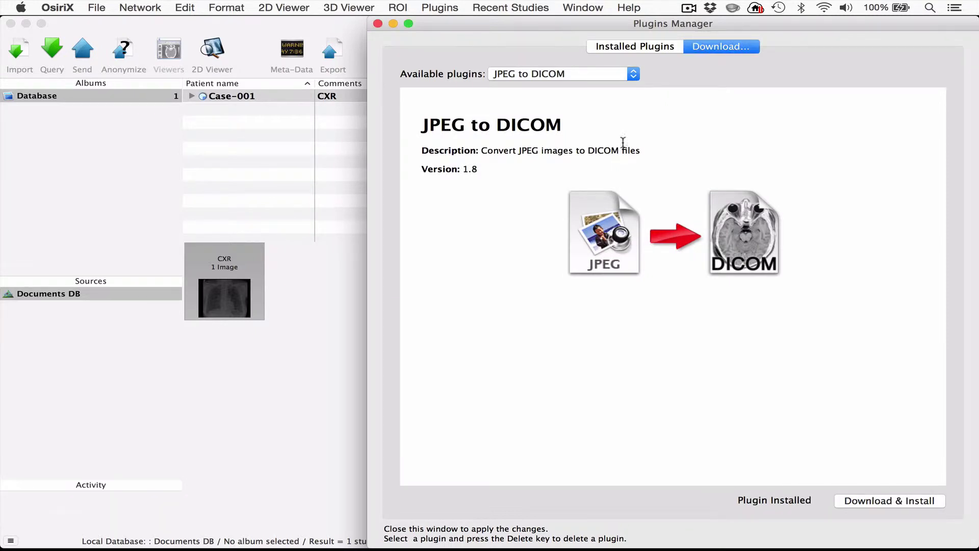
left_click(632, 75)
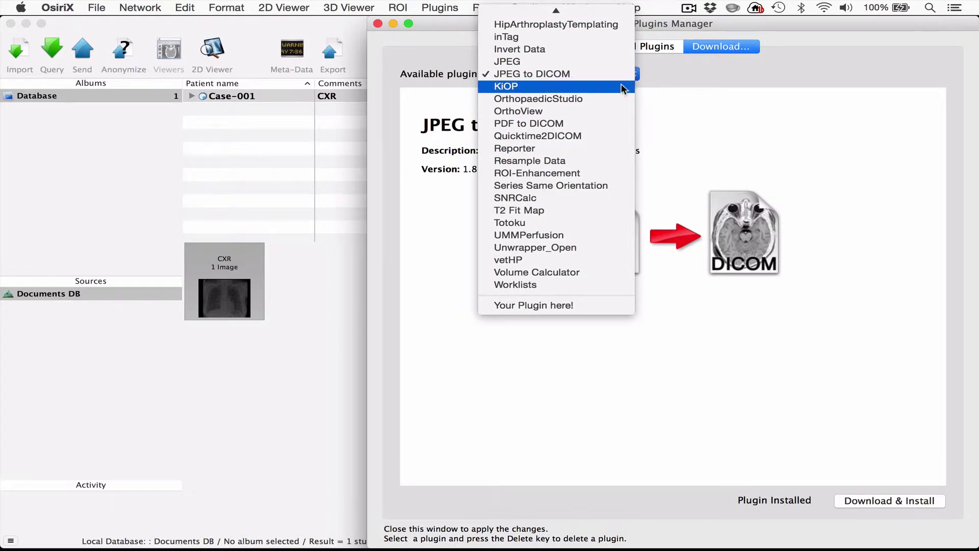
- Select PDF to DICOM 2.1 from the available plugins and start its download and install
left_click(595, 124)
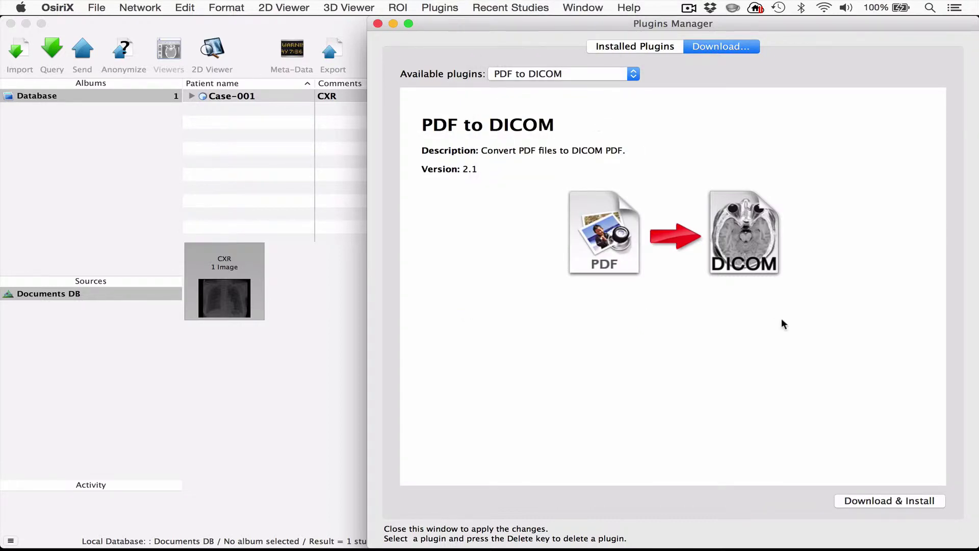
left_click(855, 500)
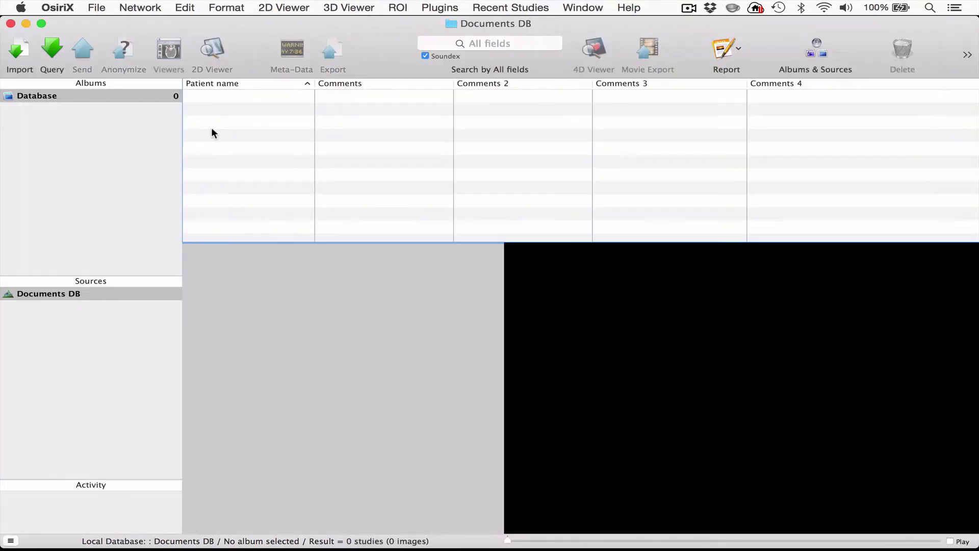
- Open the JPEG to DICOM import dialog from Plugins > Database
left_click(431, 11)
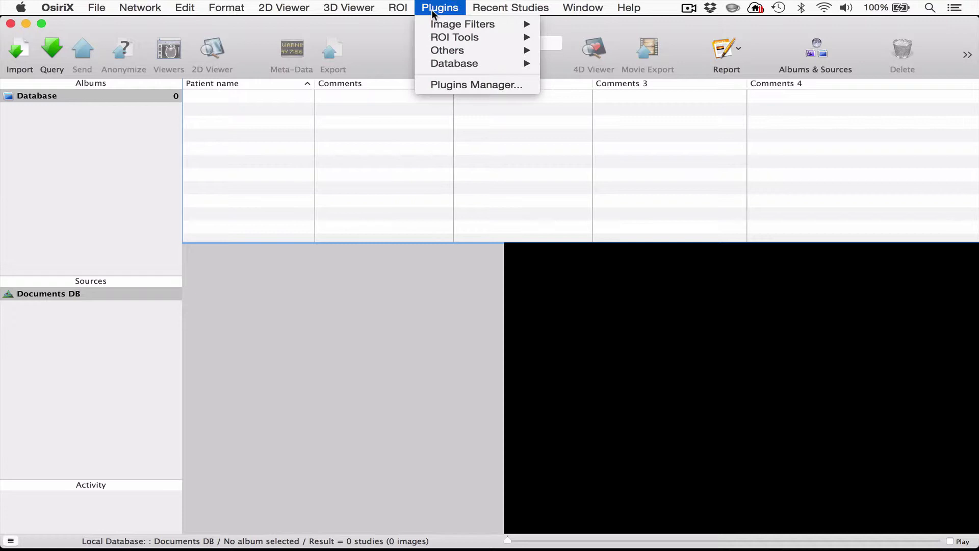
mouse_move(431, 64)
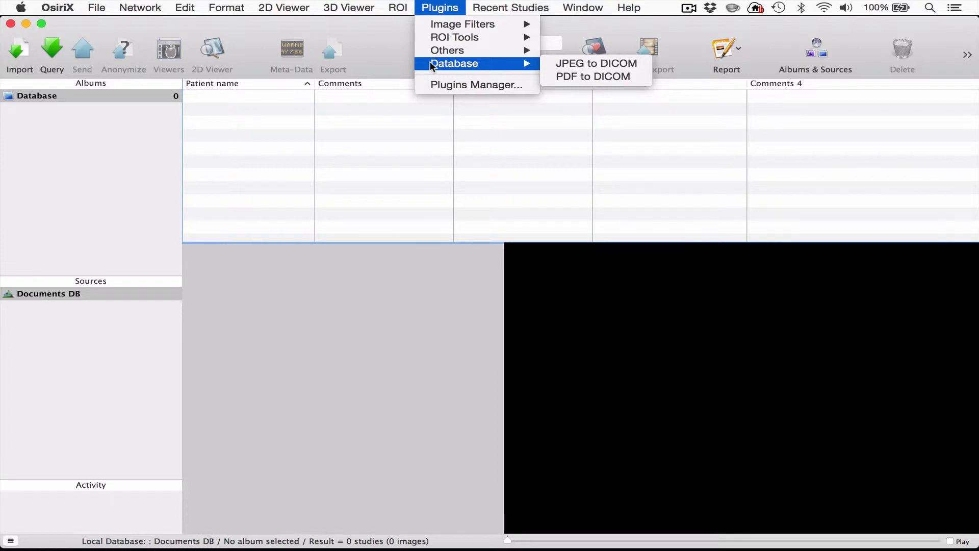
left_click(575, 64)
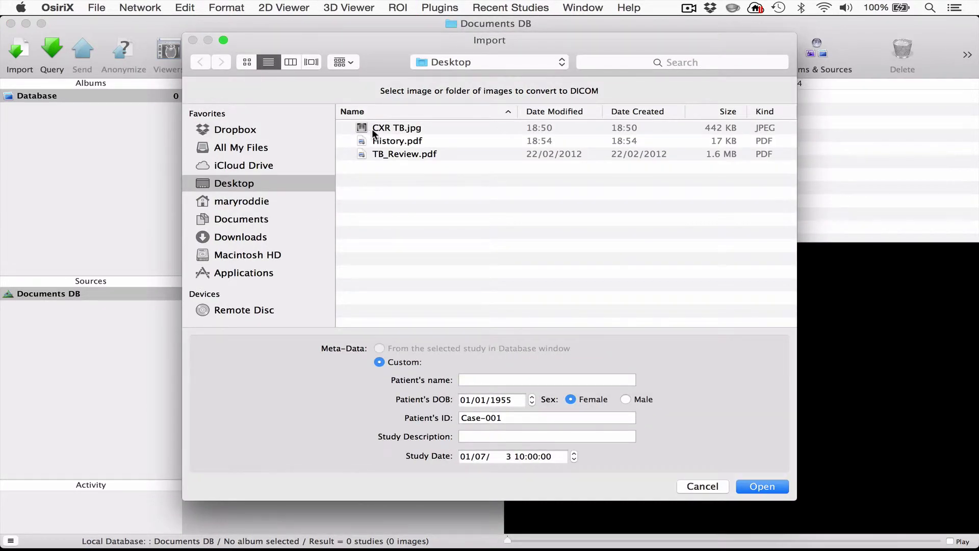
- Import CXR TB.jpg with patient name Case-001 and study description CXR
left_click(373, 134)
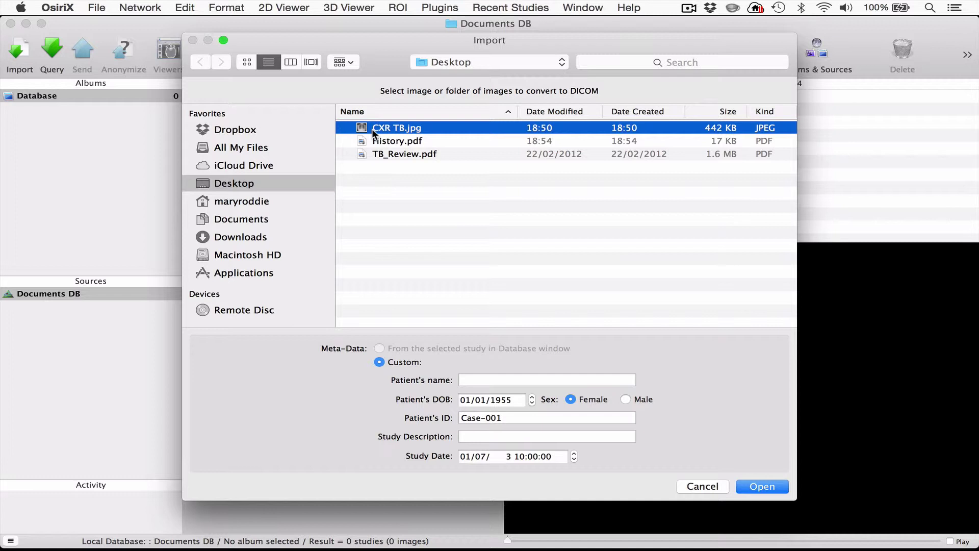
left_click(467, 382)
type("Case-001")
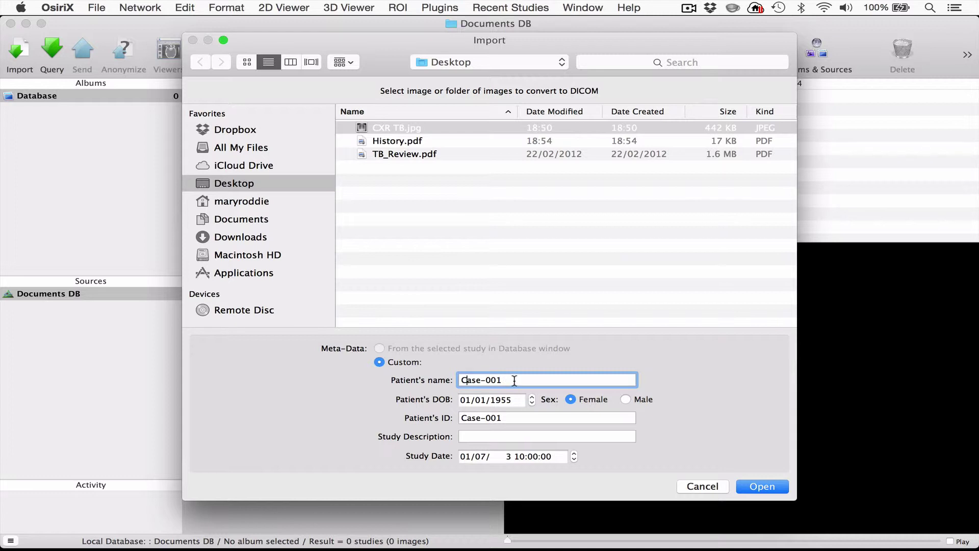
left_click(493, 435)
type("CXR")
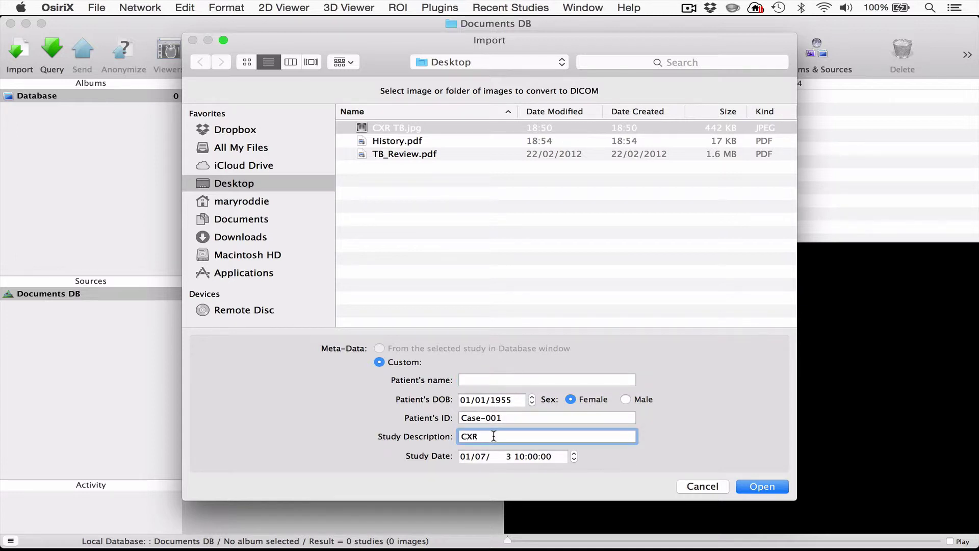
left_click(473, 380)
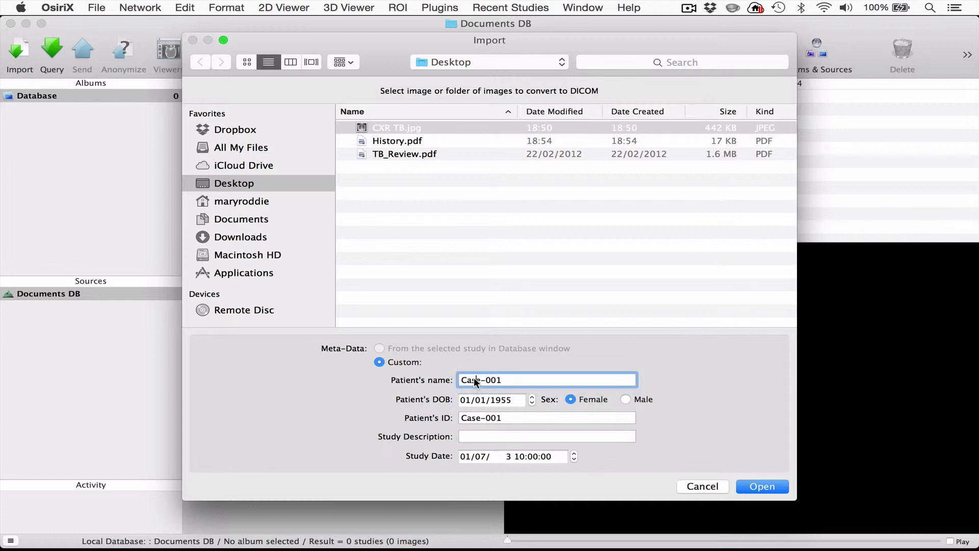
left_click(764, 486)
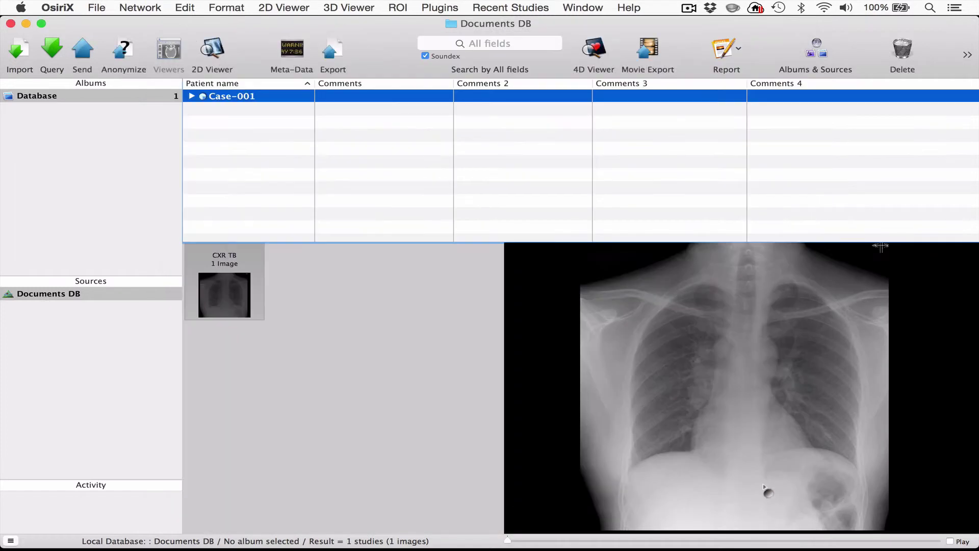
left_click(231, 268)
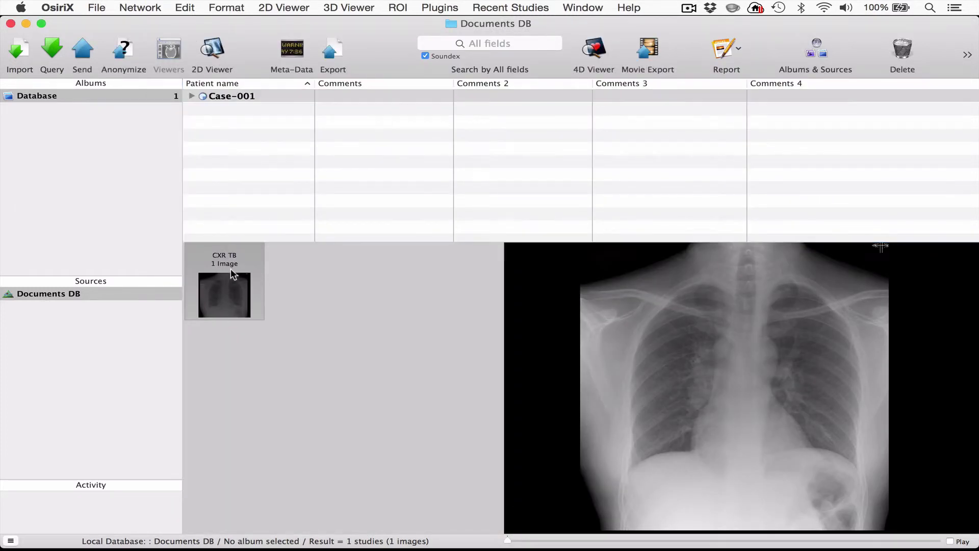
left_click(232, 97)
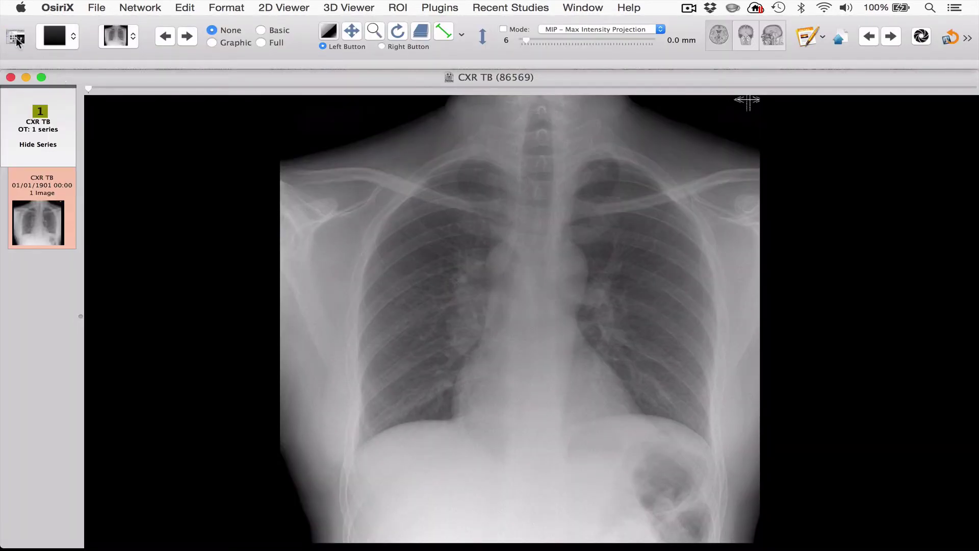
key("super+w")
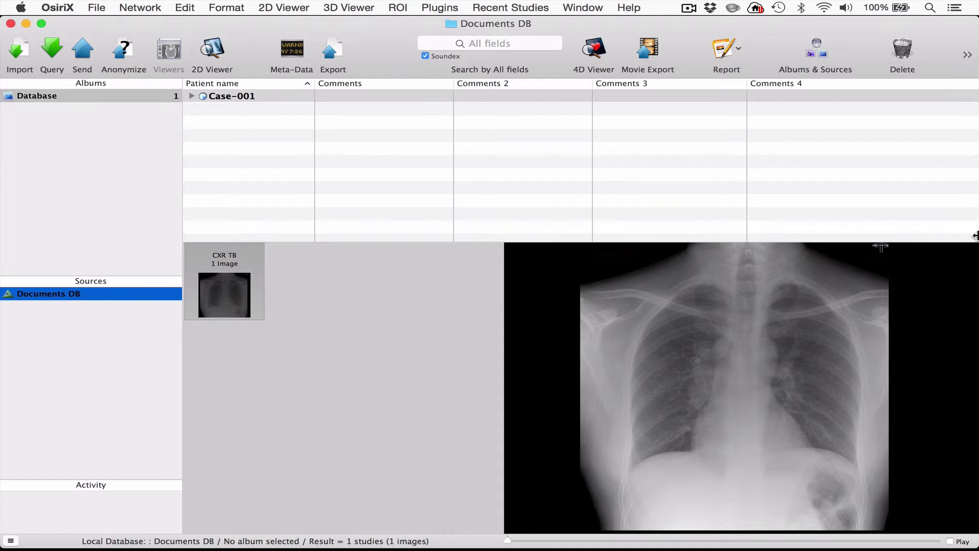
- Convert History.pdf with PDF to DICOM and preview the resulting Report PDF
left_click(435, 6)
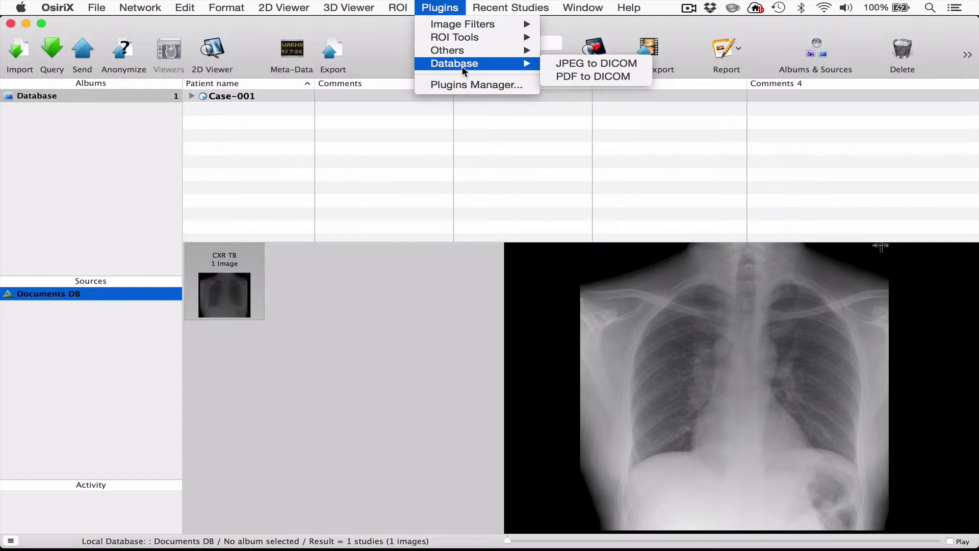
mouse_move(497, 64)
left_click(563, 77)
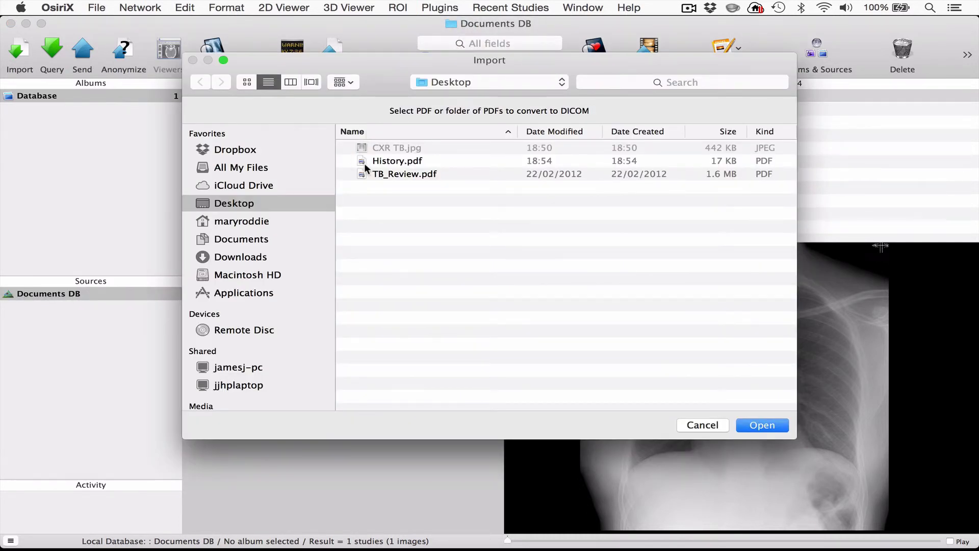
left_click(369, 161)
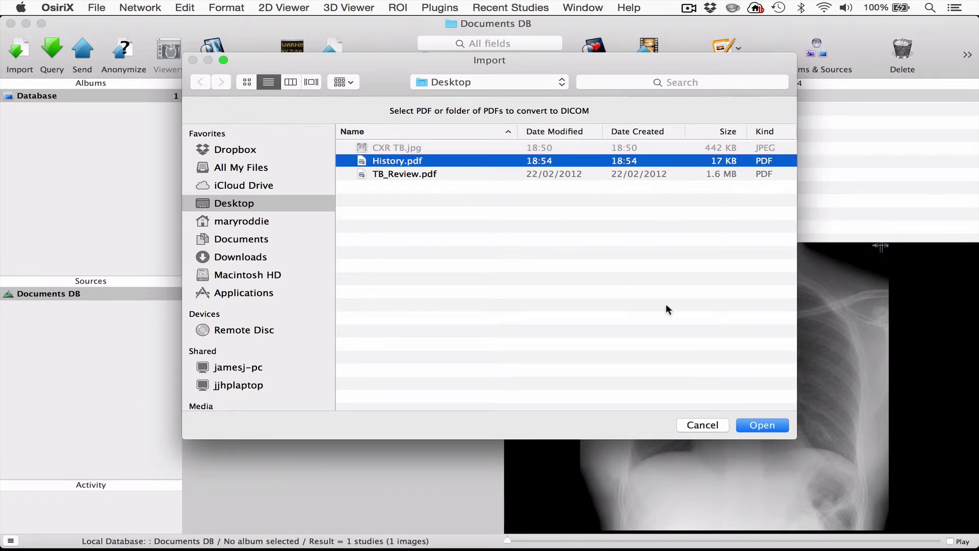
left_click(759, 425)
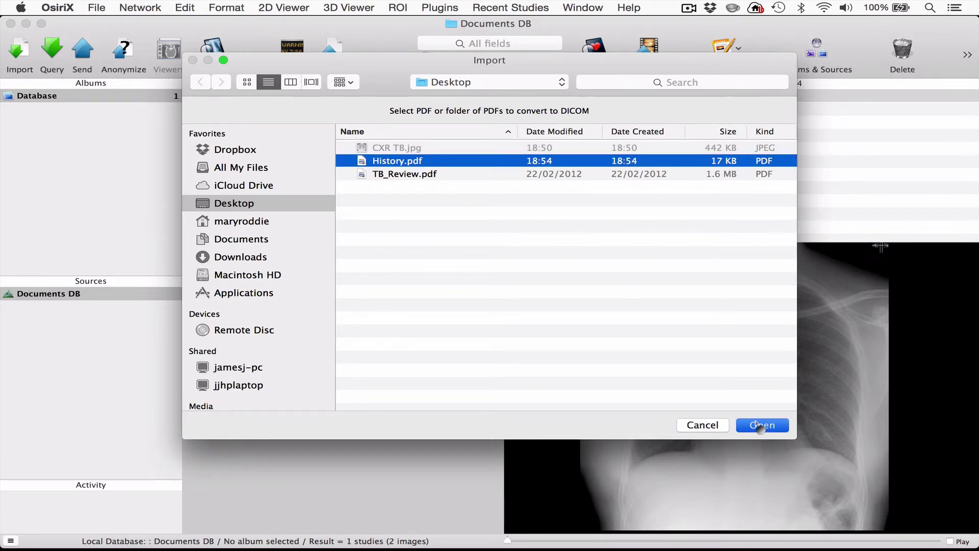
left_click(321, 308)
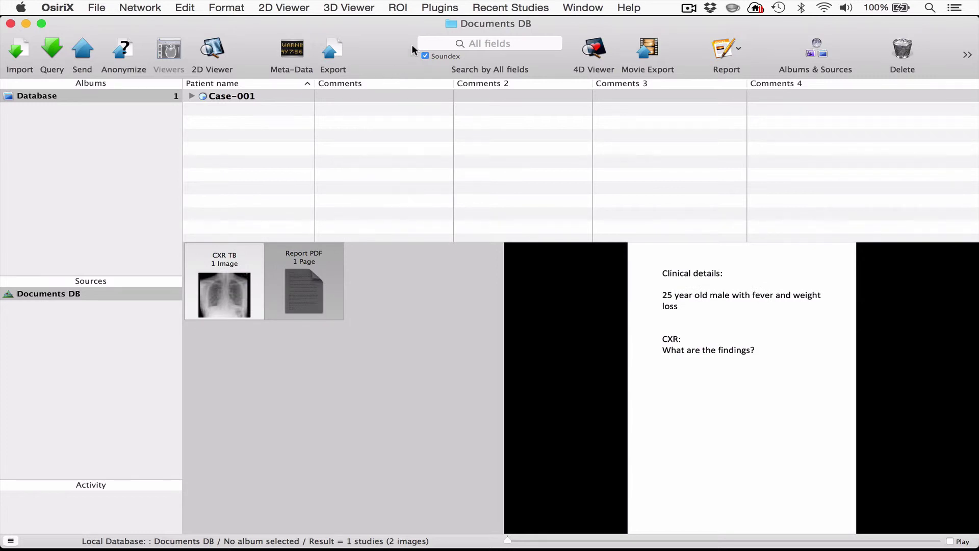
- Convert TB_Review.pdf with PDF to DICOM and preview its 22-page Report PDF
left_click(439, 11)
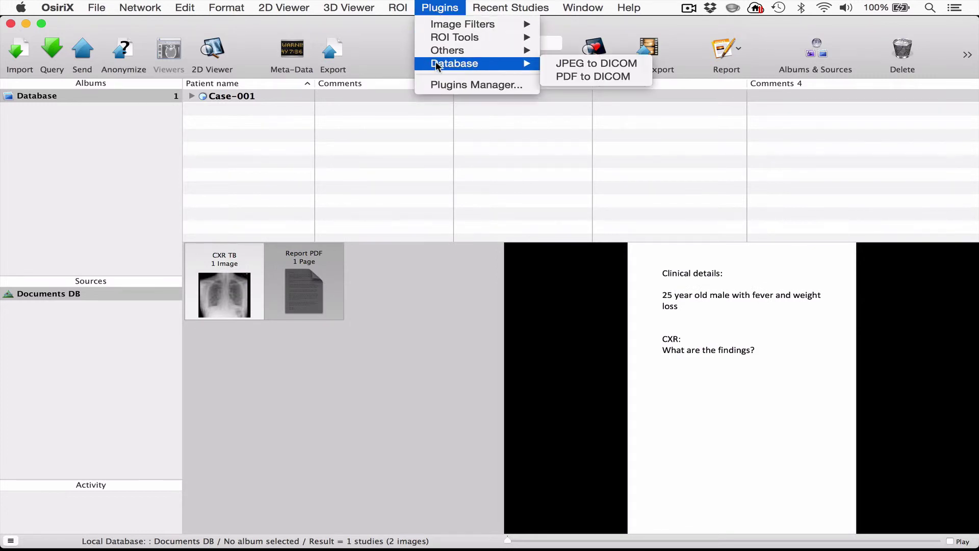
mouse_move(515, 69)
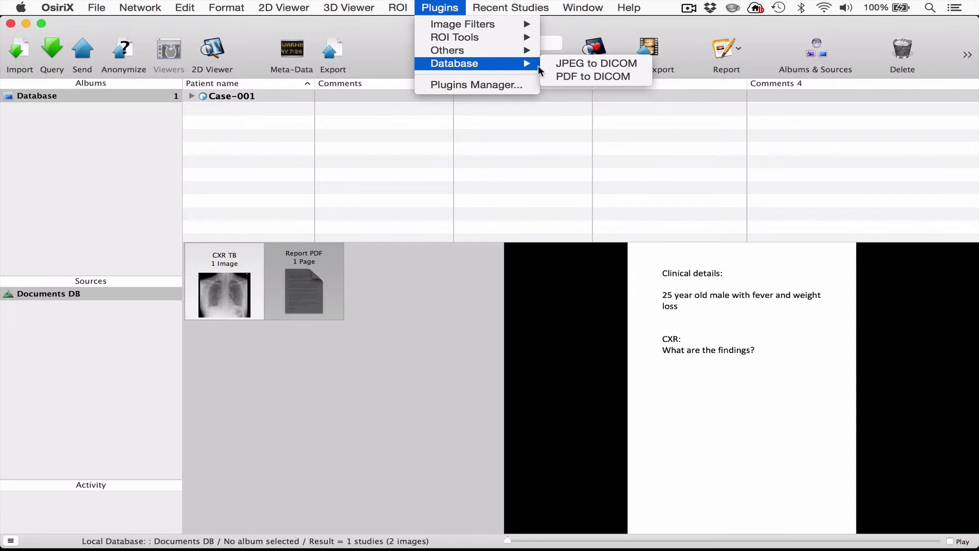
left_click(562, 78)
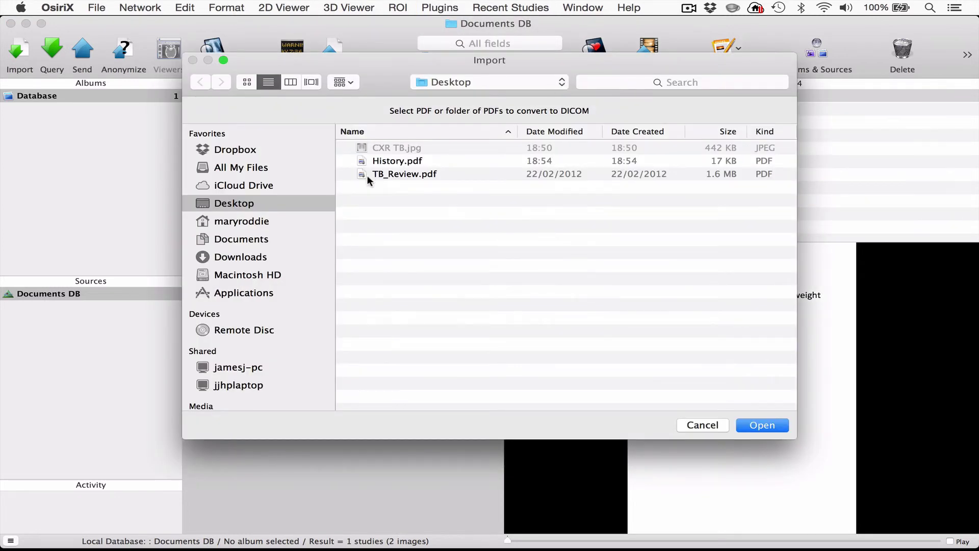
left_click(383, 173)
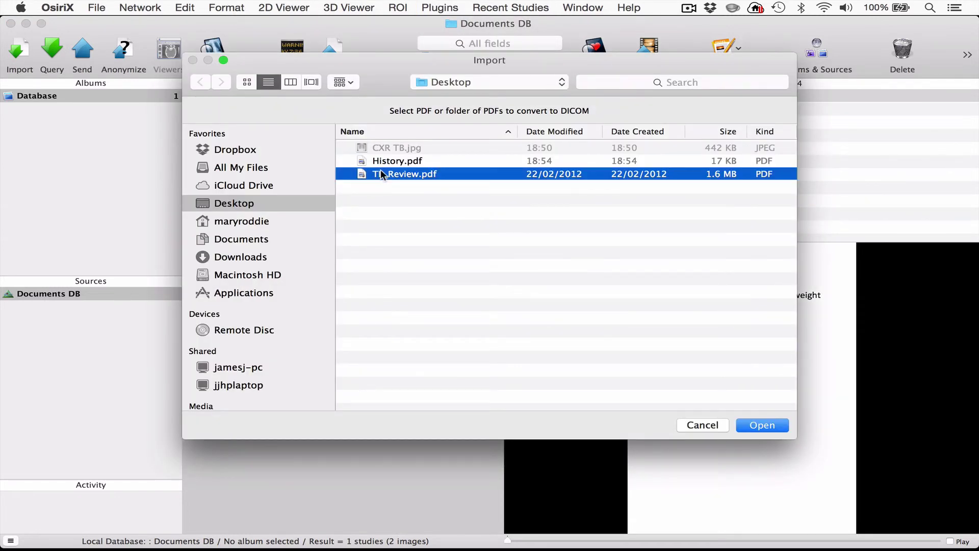
left_click(763, 426)
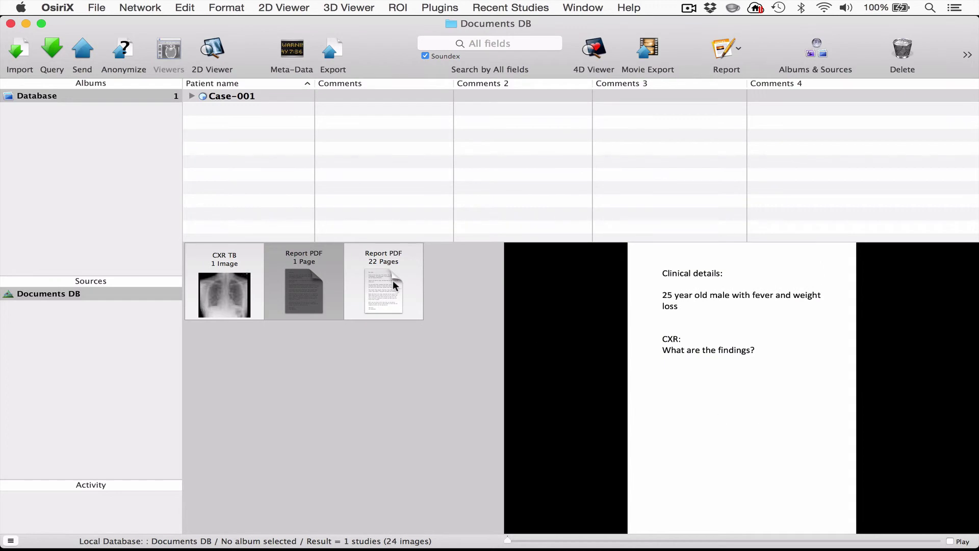
left_click(408, 287)
- Scroll down through the pages of the TB review Report PDF
scroll(692, 343, "down", 5)
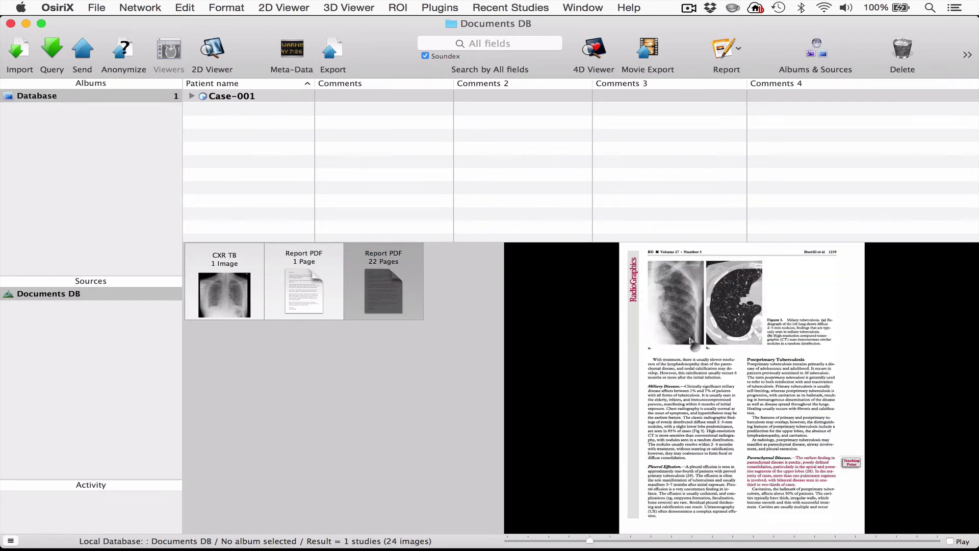
scroll(691, 342, "down", 2)
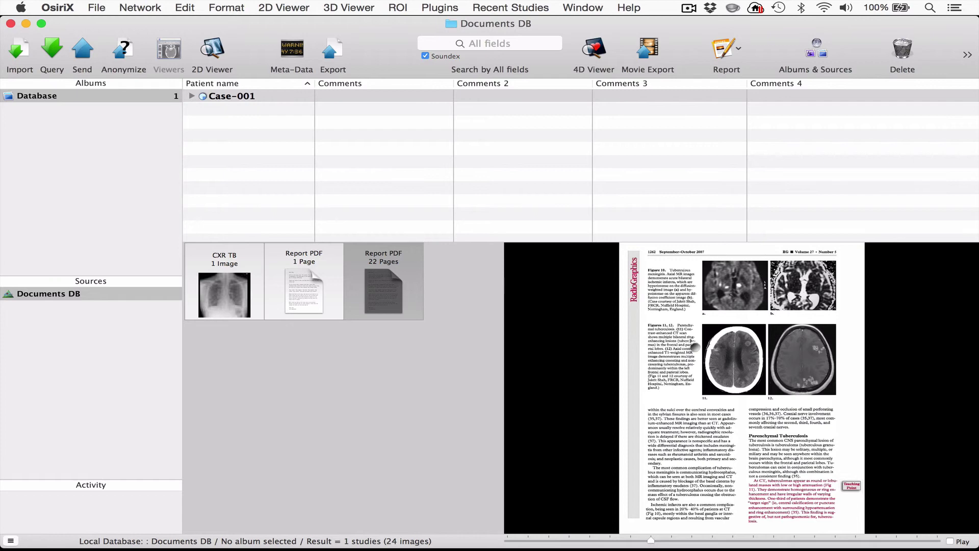